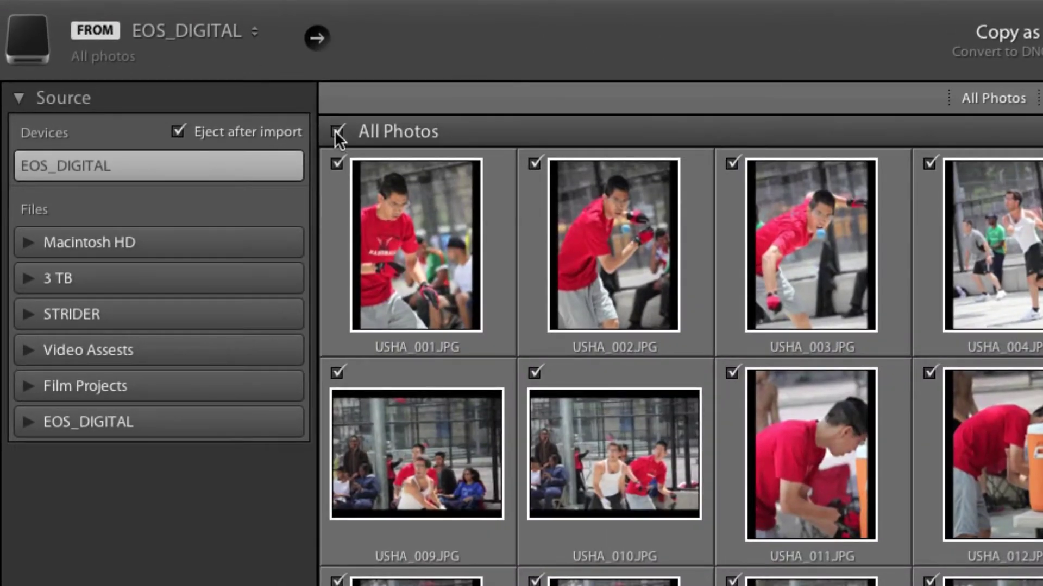
Deselect all photos on the card for import and mark only USHA_001 through USHA_004
{"action": "left_click", "coordinate": [337, 133]}
{"action": "left_click", "coordinate": [338, 162]}
{"action": "left_click", "coordinate": [535, 163]}
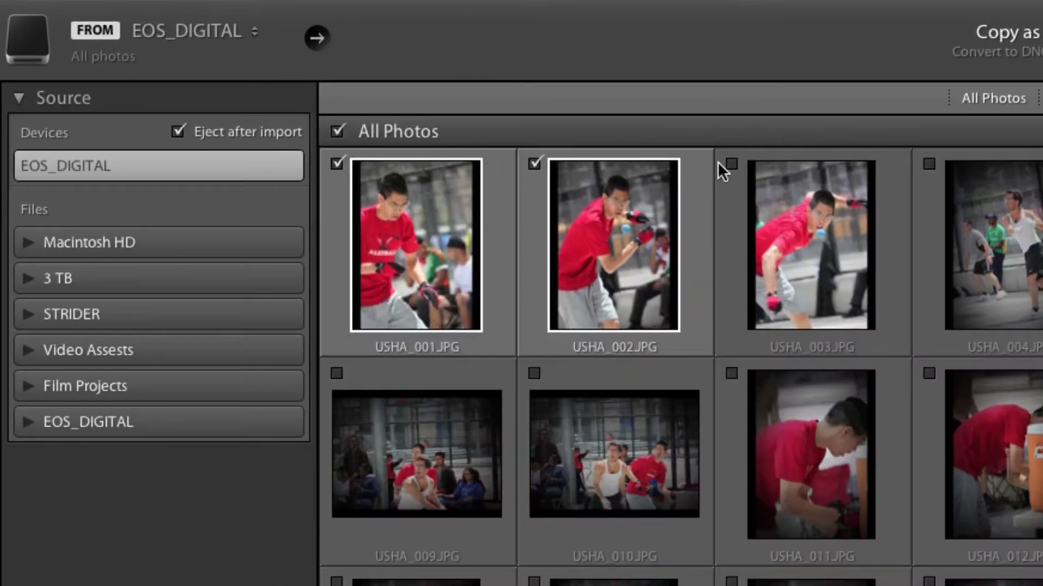
{"action": "left_click", "coordinate": [731, 163]}
{"action": "left_click", "coordinate": [928, 163]}
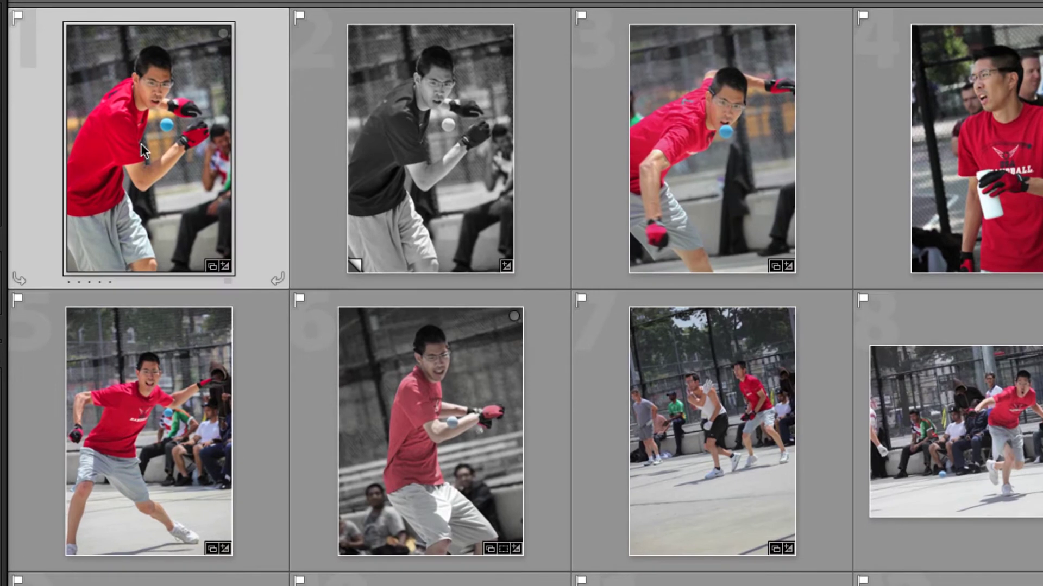
Open the first colour photo of the handball player in red in the Develop module
{"action": "left_click", "coordinate": [481, 147]}
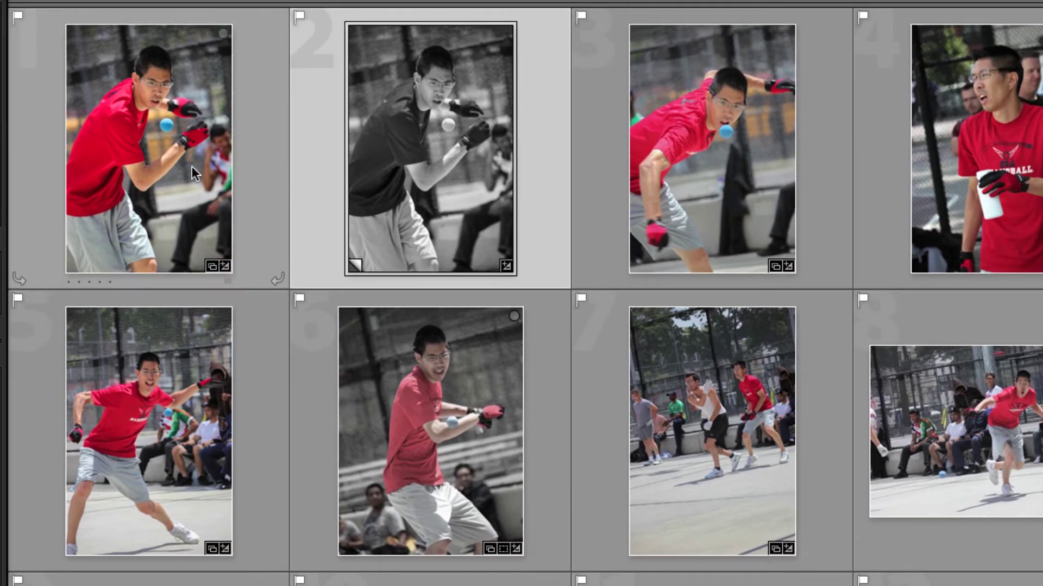
{"action": "left_click", "coordinate": [212, 187]}
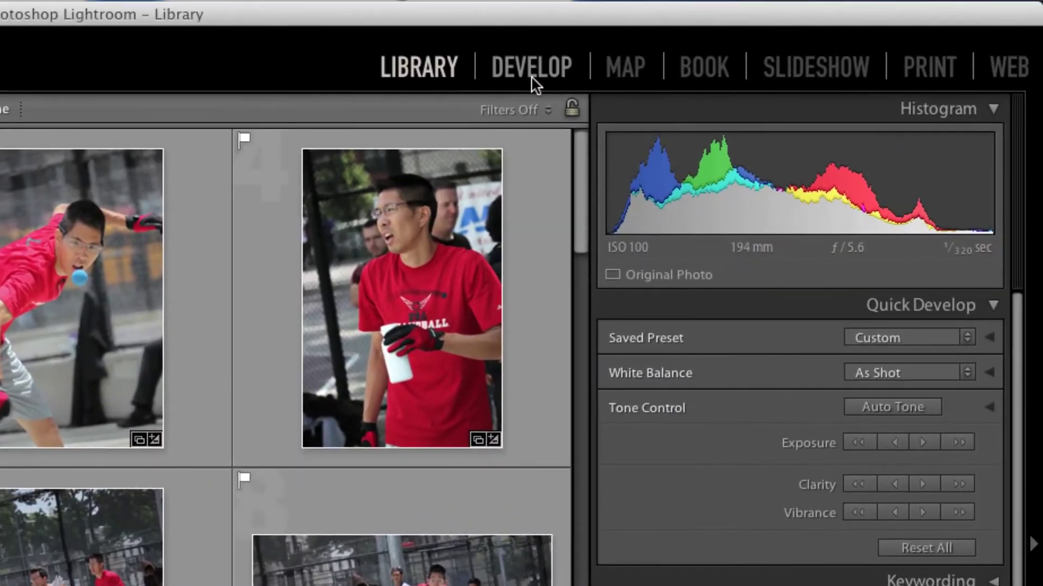
{"action": "left_click", "coordinate": [533, 77]}
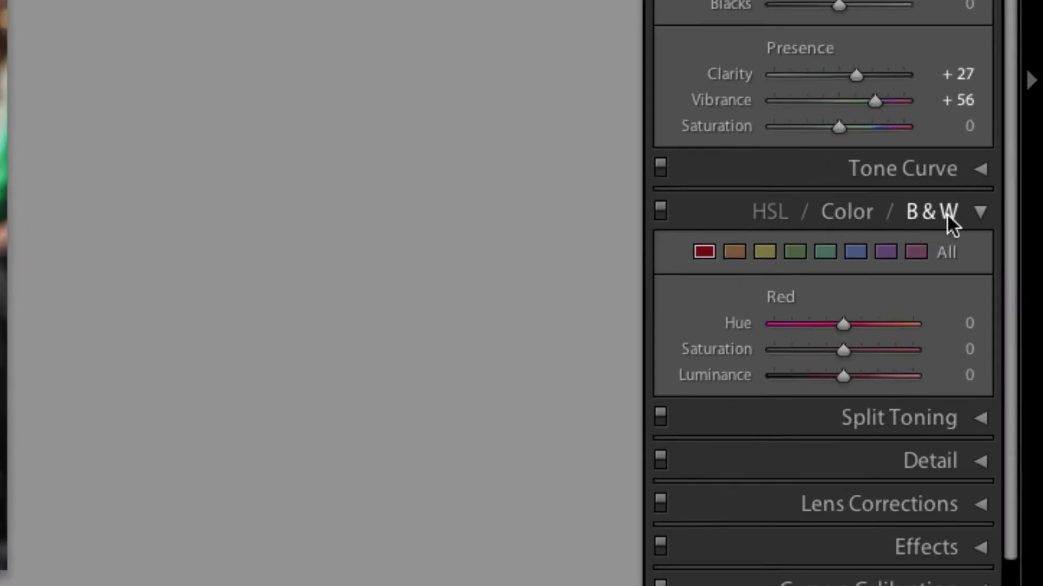
Convert the photo to black and white, with Red at -55 and a lower Aqua value in the mix
{"action": "left_click", "coordinate": [977, 442]}
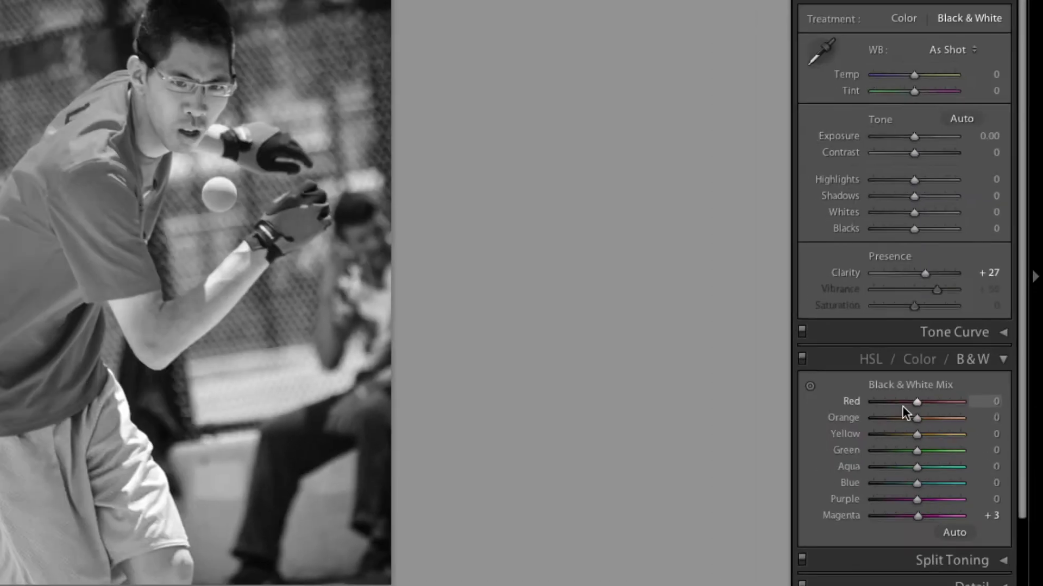
{"action": "left_click_drag", "start_coordinate": [902, 406], "coordinate": [893, 402]}
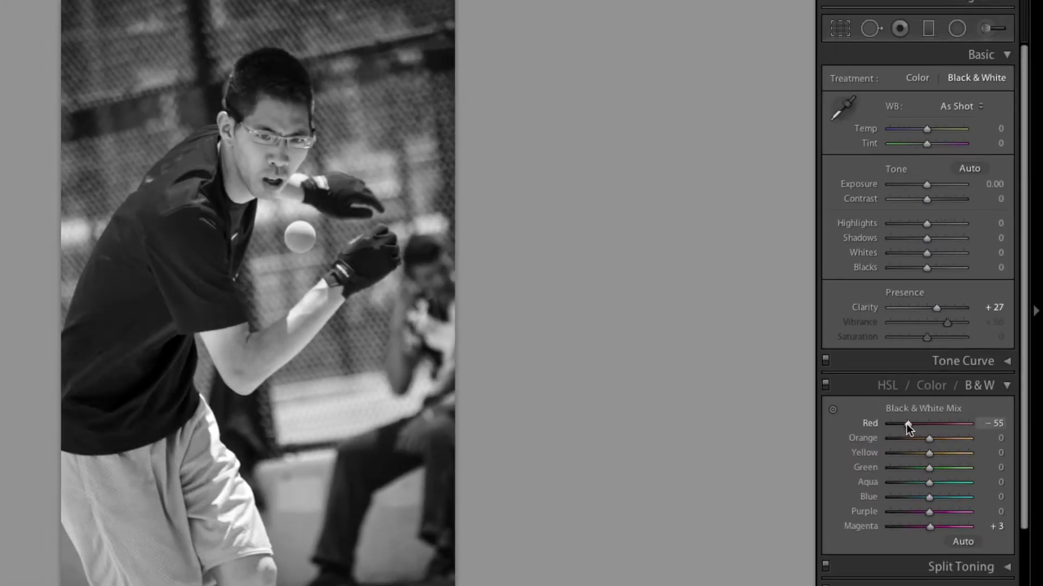
{"action": "left_click_drag", "start_coordinate": [930, 483], "coordinate": [908, 485]}
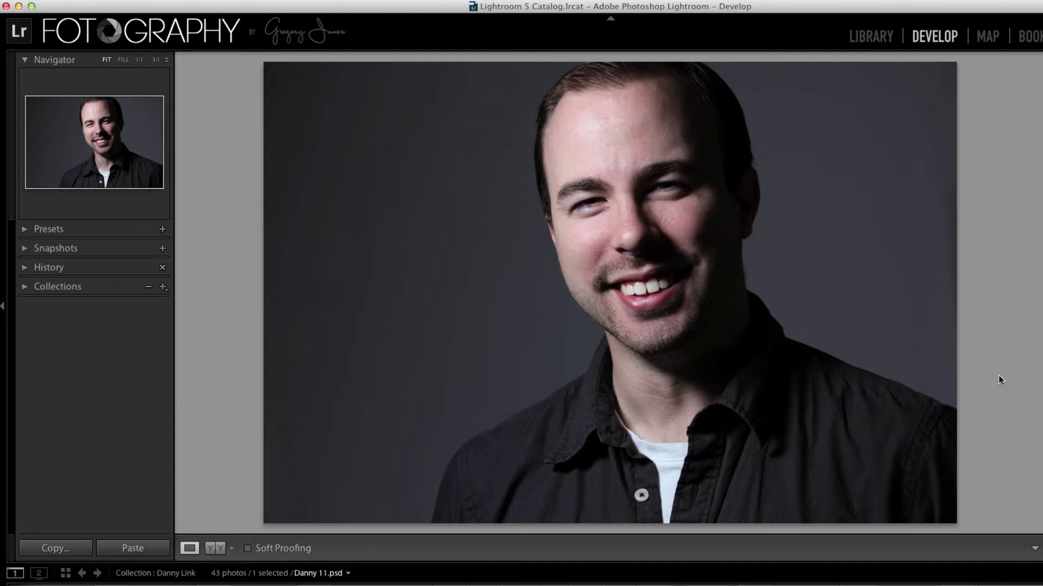
Send a copy of the head-tilted portrait to Adobe Photoshop CC for editing, with the Lightroom adjustments applied
{"action": "key", "text": "Right"}
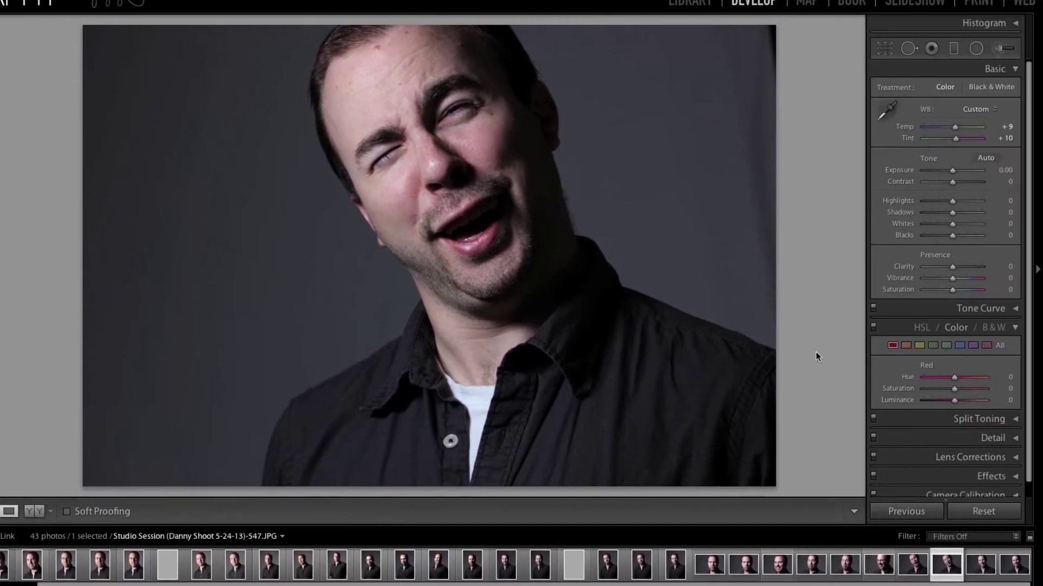
{"action": "right_click", "coordinate": [946, 559]}
{"action": "mouse_move", "coordinate": [938, 331]}
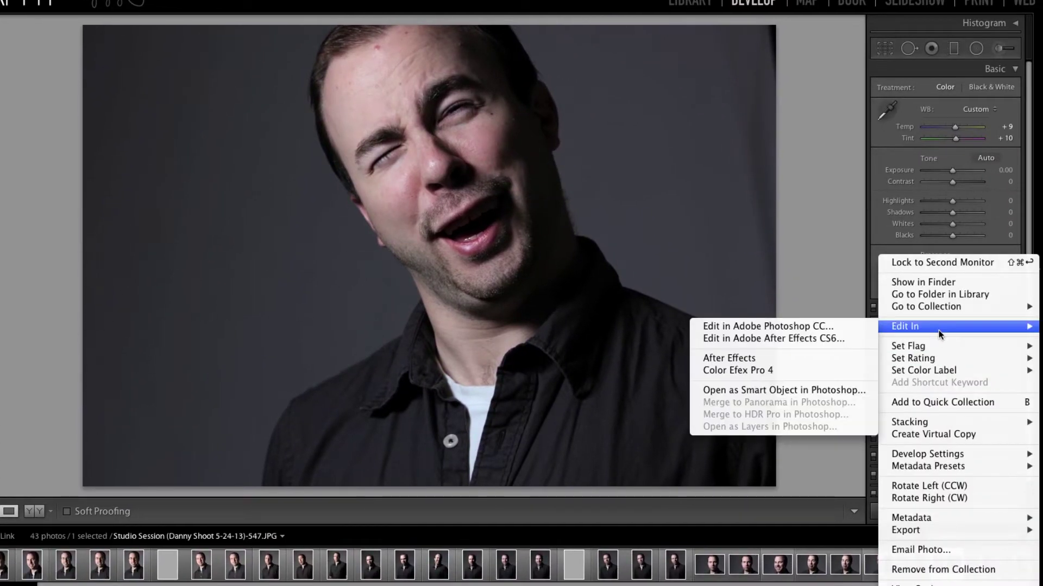
{"action": "left_click", "coordinate": [851, 325]}
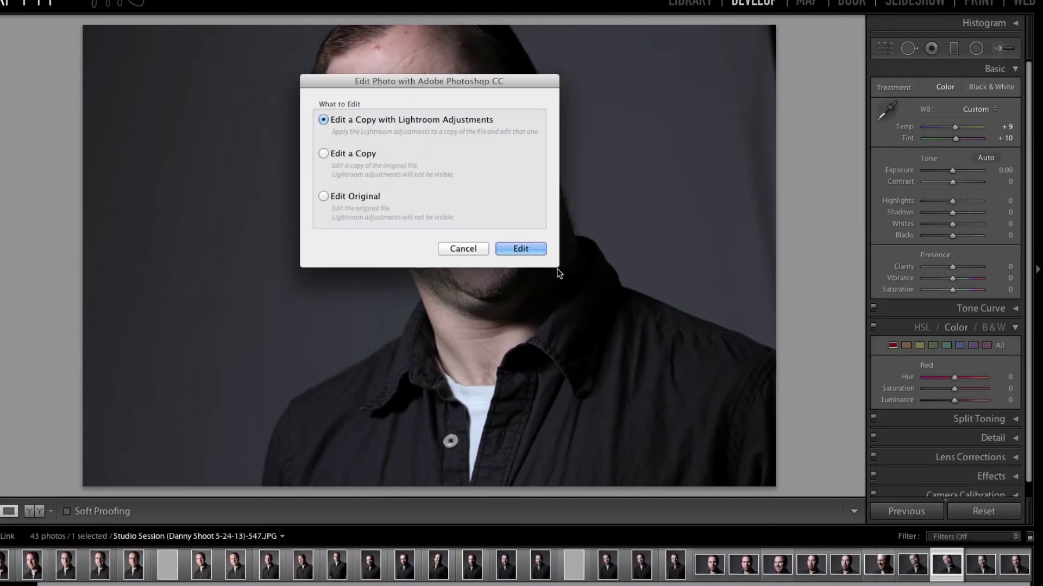
{"action": "left_click", "coordinate": [529, 249]}
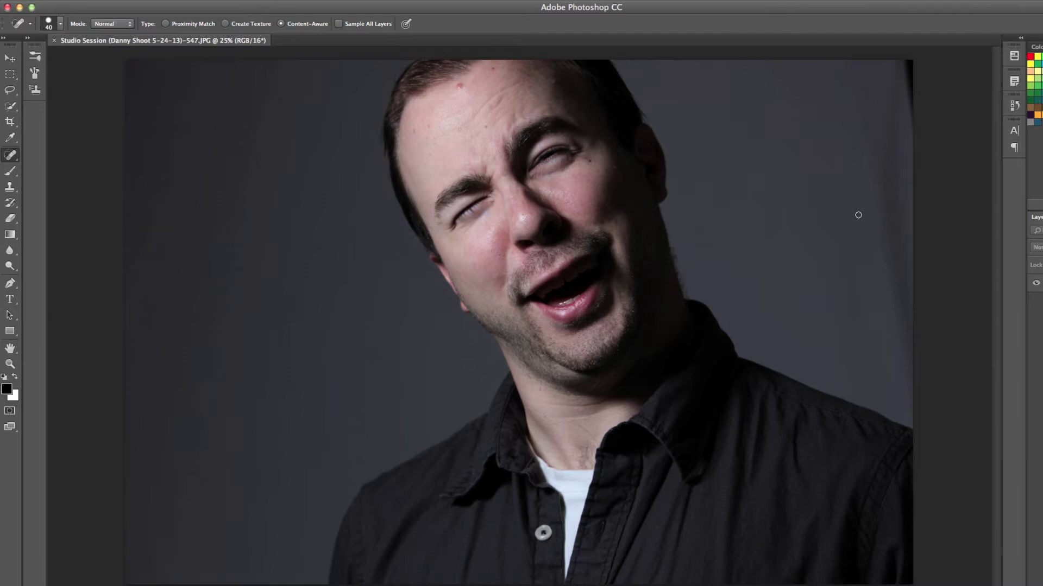
Crop a narrow strip off the portrait's right edge to remove the dark backdrop border
{"action": "left_click", "coordinate": [10, 122]}
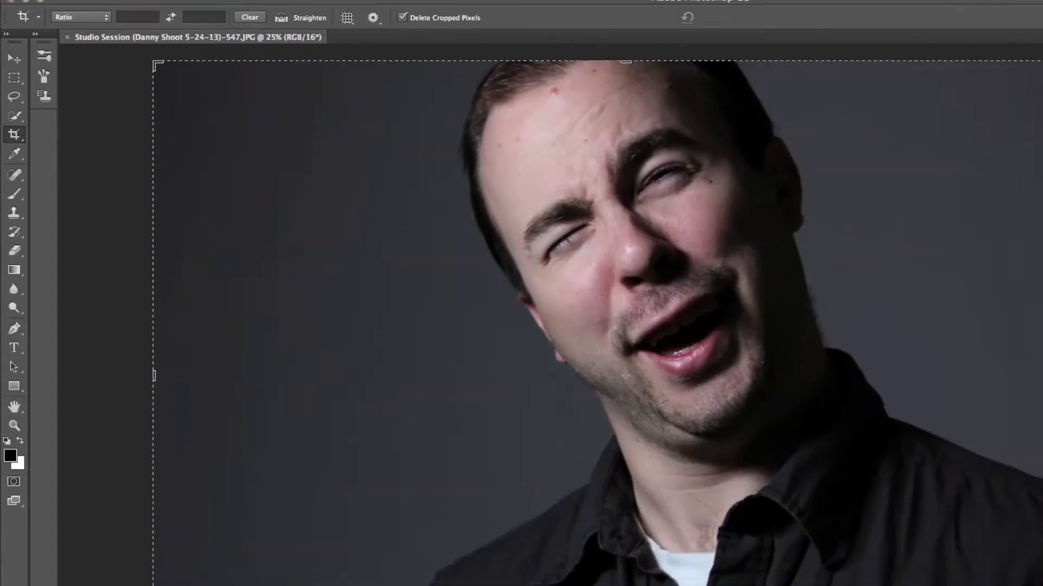
{"action": "left_click_drag", "start_coordinate": [923, 319], "coordinate": [892, 319]}
{"action": "key", "text": "Return"}
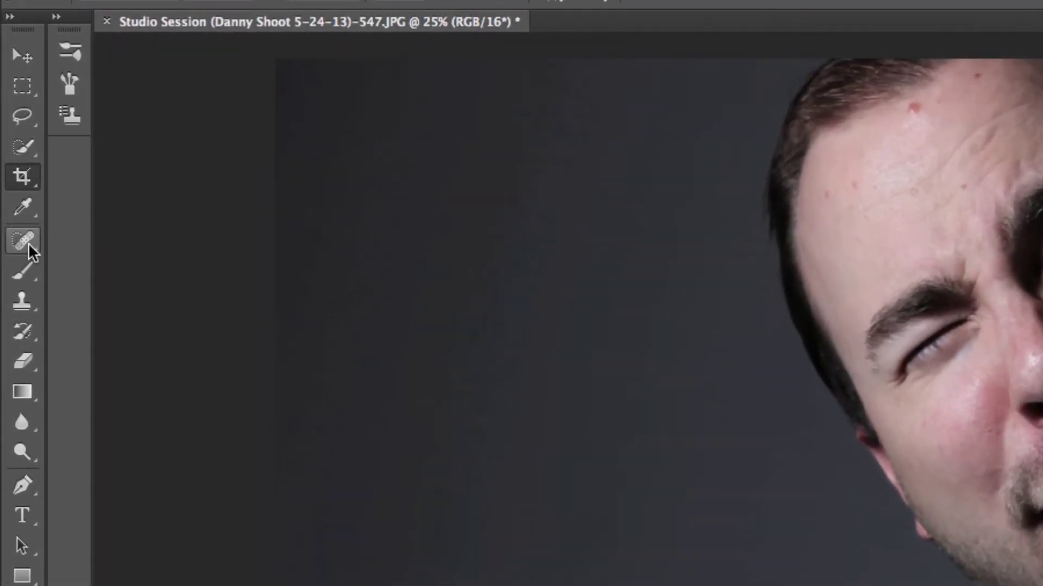
Remove the red spots and blemishes from the man's forehead, cheek and eye area with the Spot Healing Brush
{"action": "left_click", "coordinate": [29, 243]}
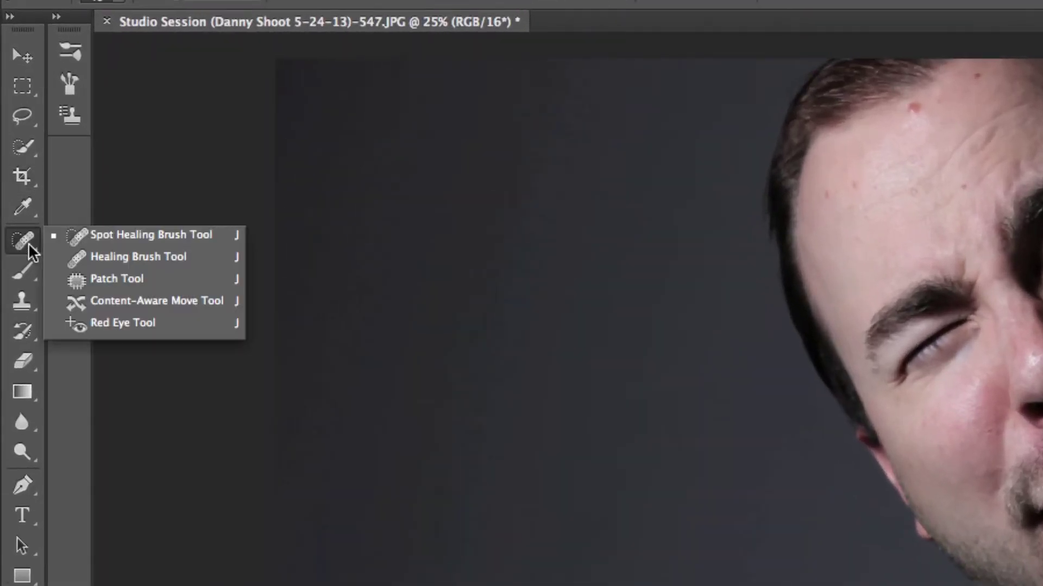
{"action": "left_click", "coordinate": [89, 239]}
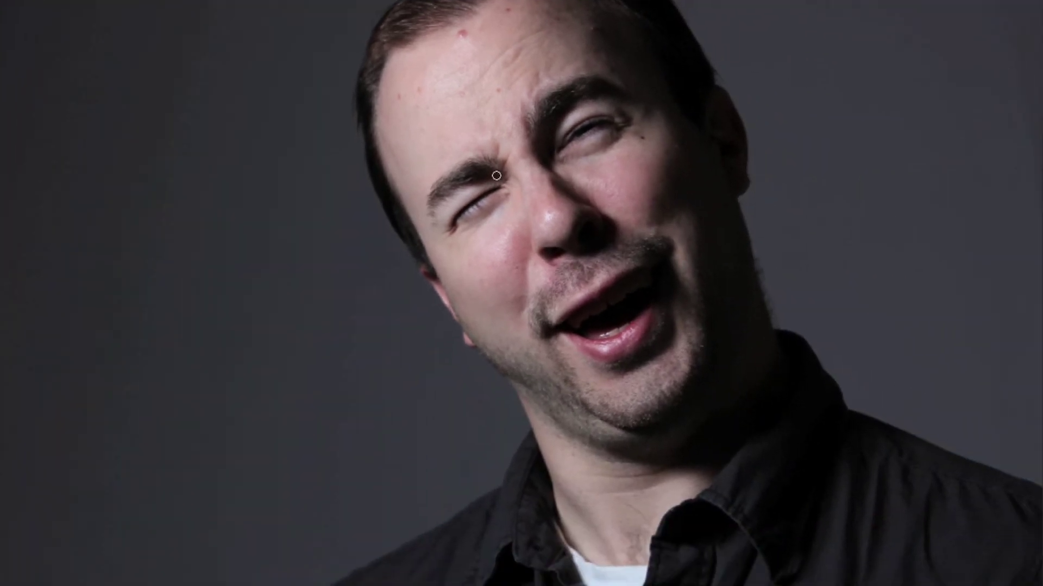
{"action": "left_click", "coordinate": [461, 33]}
{"action": "left_click", "coordinate": [498, 89]}
{"action": "left_click", "coordinate": [460, 98]}
{"action": "left_click", "coordinate": [418, 92]}
{"action": "left_click", "coordinate": [400, 97]}
{"action": "left_click", "coordinate": [643, 137]}
{"action": "left_click", "coordinate": [421, 131]}
{"action": "left_click", "coordinate": [429, 129]}
{"action": "left_click", "coordinate": [518, 271]}
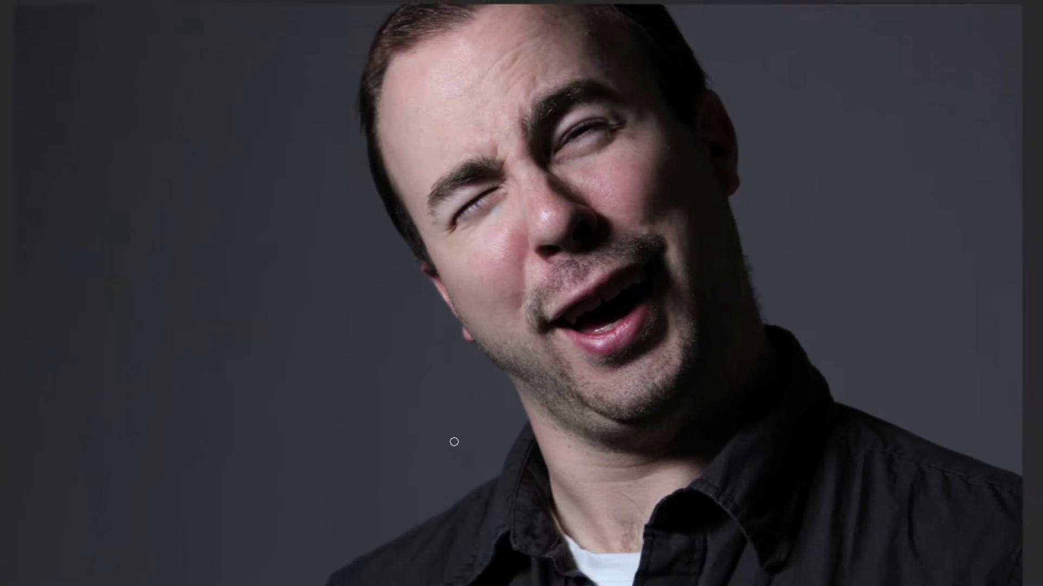
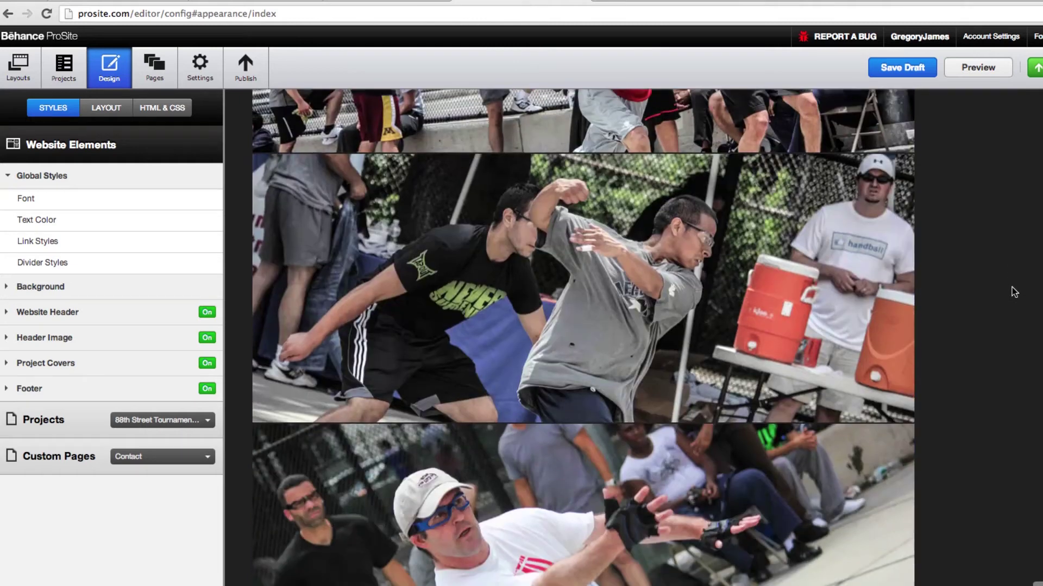
Switch to the Behance ProSite editor and browse the project cover photos on the gallery page
{"action": "scroll", "coordinate": [1014, 292], "scroll_direction": "down", "scroll_amount": 12}
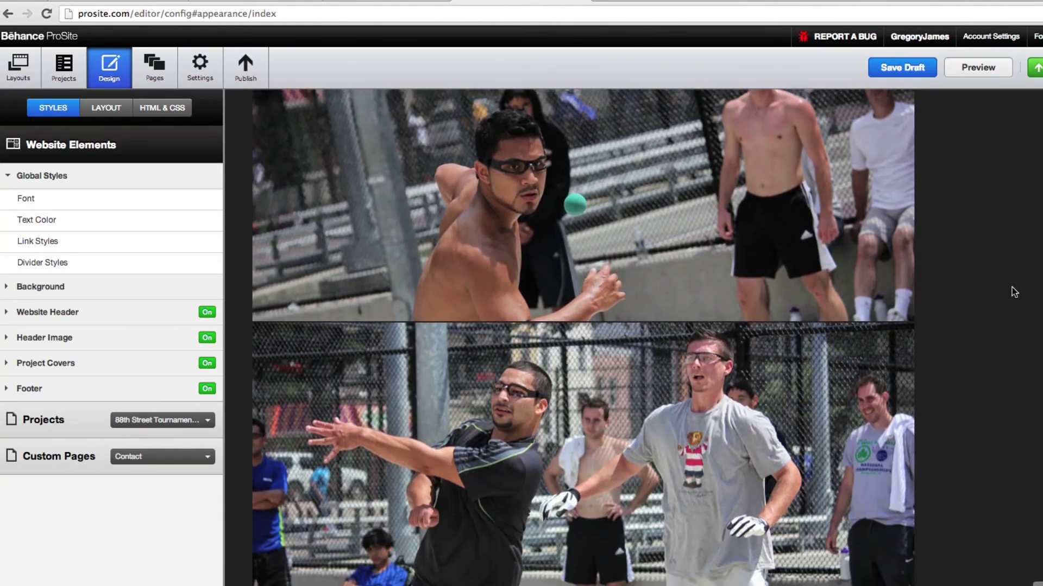
{"action": "scroll", "coordinate": [1014, 292], "scroll_direction": "down", "scroll_amount": 8}
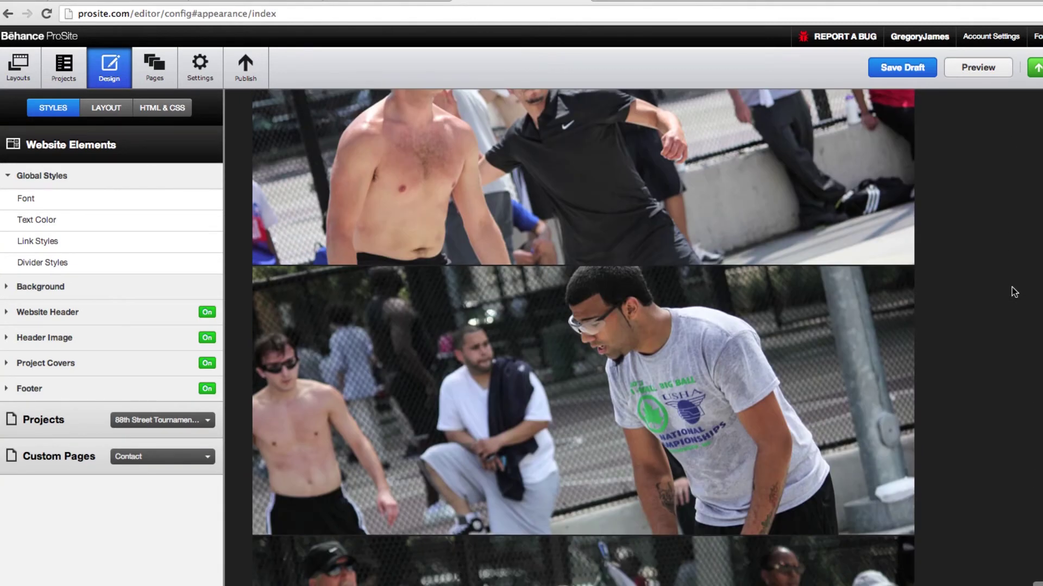
{"action": "scroll", "coordinate": [1013, 292], "scroll_direction": "up", "scroll_amount": 20}
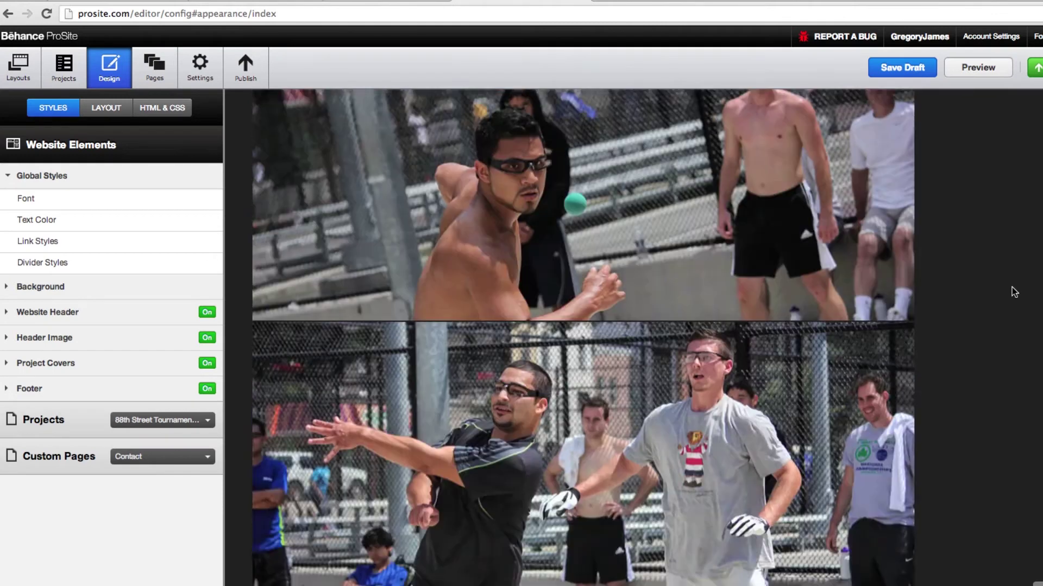
{"action": "scroll", "coordinate": [1010, 291], "scroll_direction": "down", "scroll_amount": 1}
{"action": "scroll", "coordinate": [1010, 291], "scroll_direction": "up", "scroll_amount": 1}
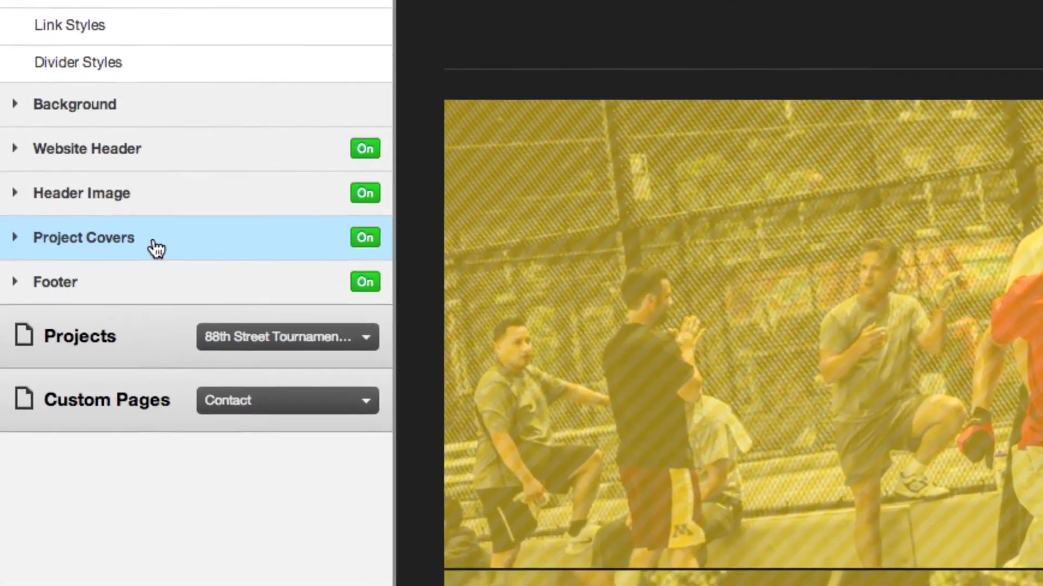
Try a project cover image size of 190 px wide and 387 px high, and discard it
{"action": "left_click", "coordinate": [156, 248]}
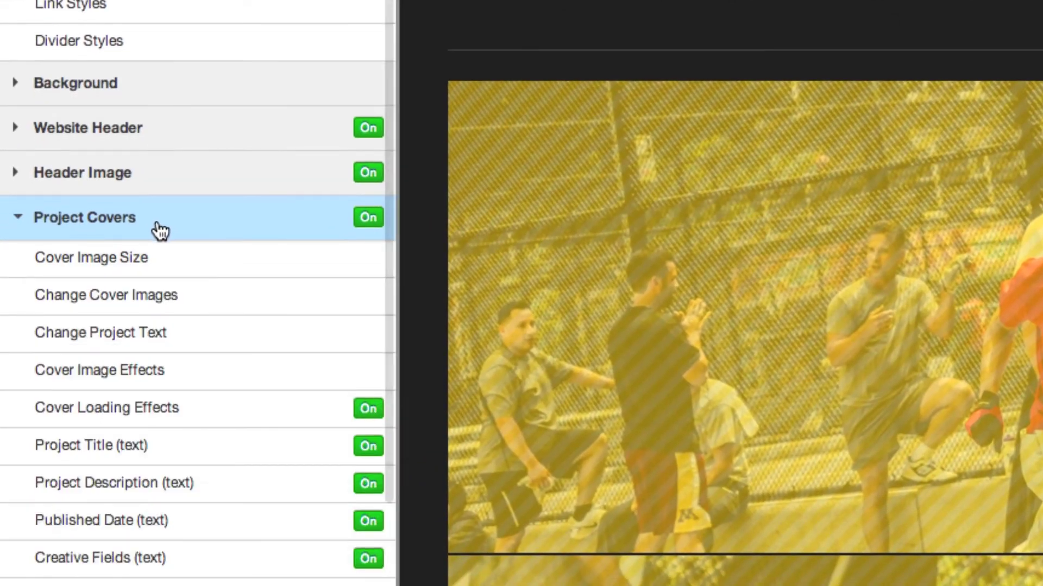
{"action": "left_click", "coordinate": [177, 295]}
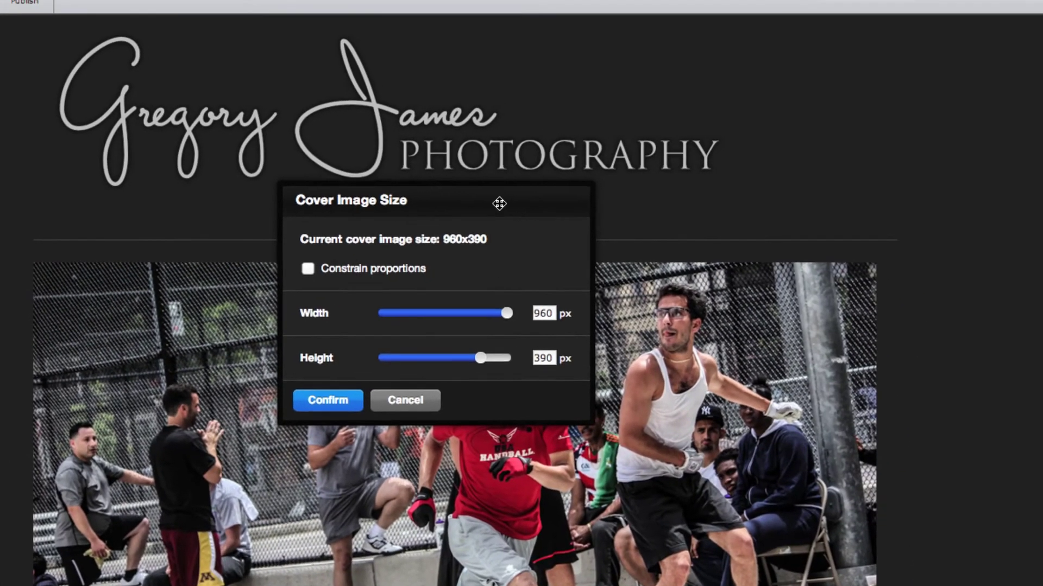
{"action": "left_click_drag", "start_coordinate": [495, 202], "coordinate": [529, 27]}
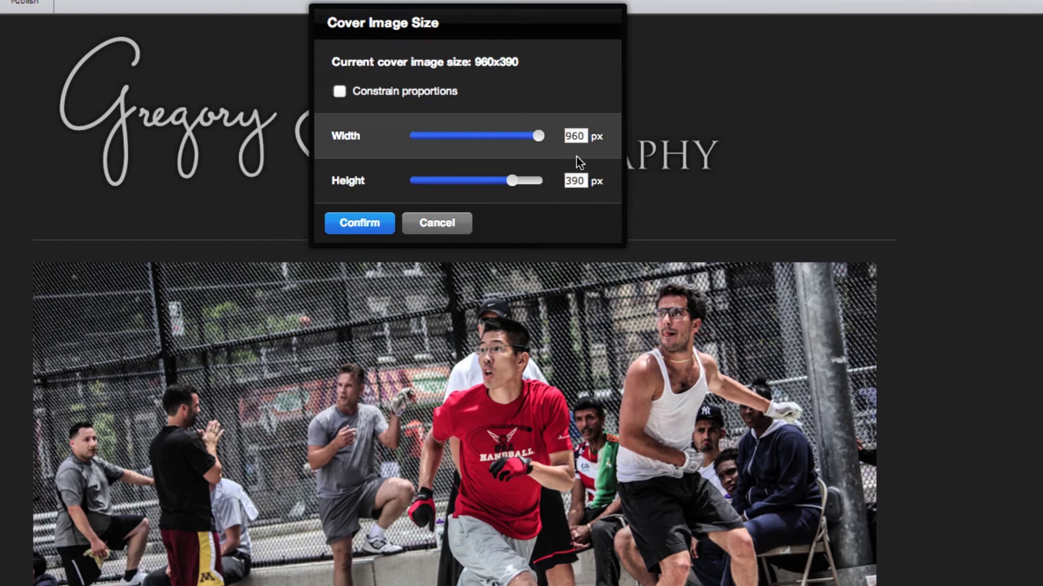
{"action": "left_click_drag", "start_coordinate": [538, 138], "coordinate": [435, 138]}
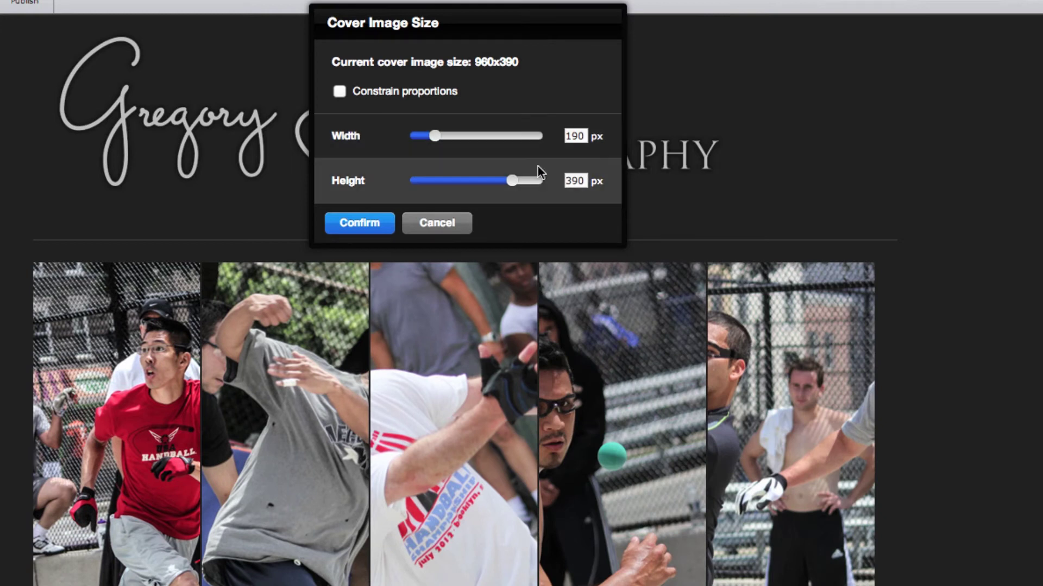
{"action": "mouse_move", "coordinate": [513, 180]}
{"action": "left_mouse_down"}
{"action": "mouse_move", "coordinate": [465, 172]}
{"action": "mouse_move", "coordinate": [510, 181]}
{"action": "left_mouse_up"}
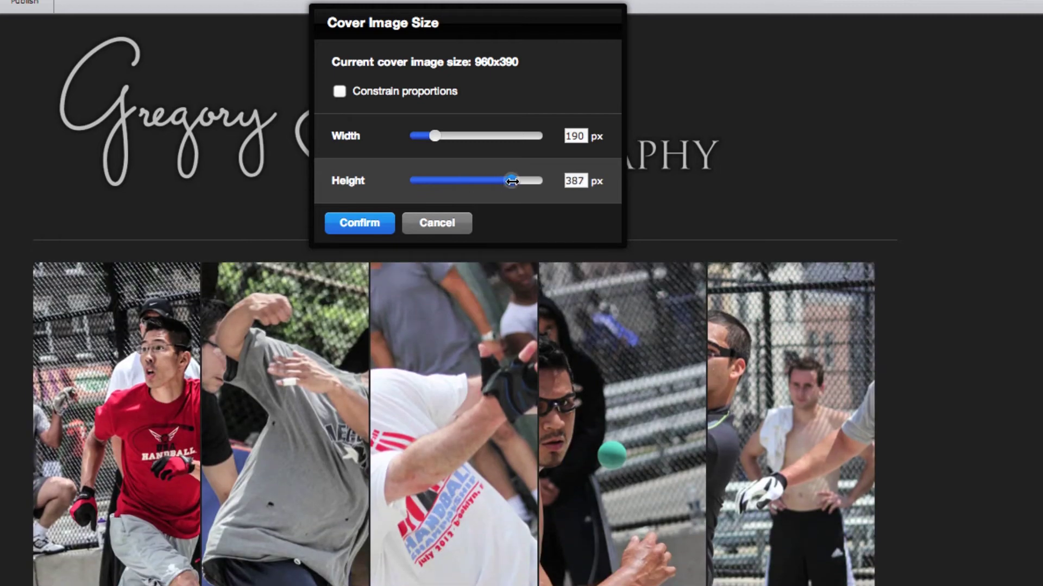
{"action": "left_click", "coordinate": [437, 223]}
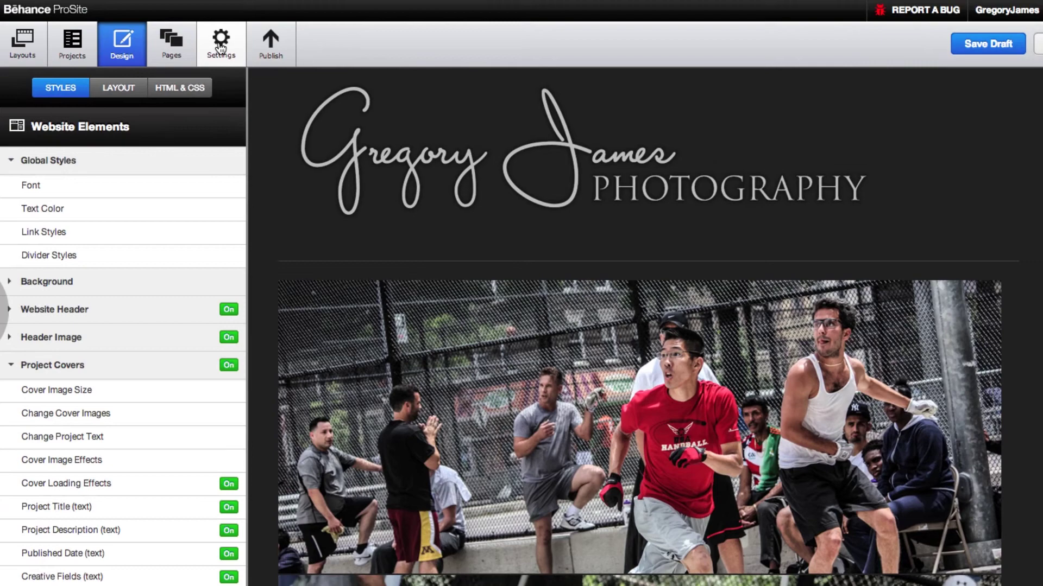
Review the custom domain instructions, the registrar guides and the For Sale Buttons options in the website settings
{"action": "left_click", "coordinate": [220, 48]}
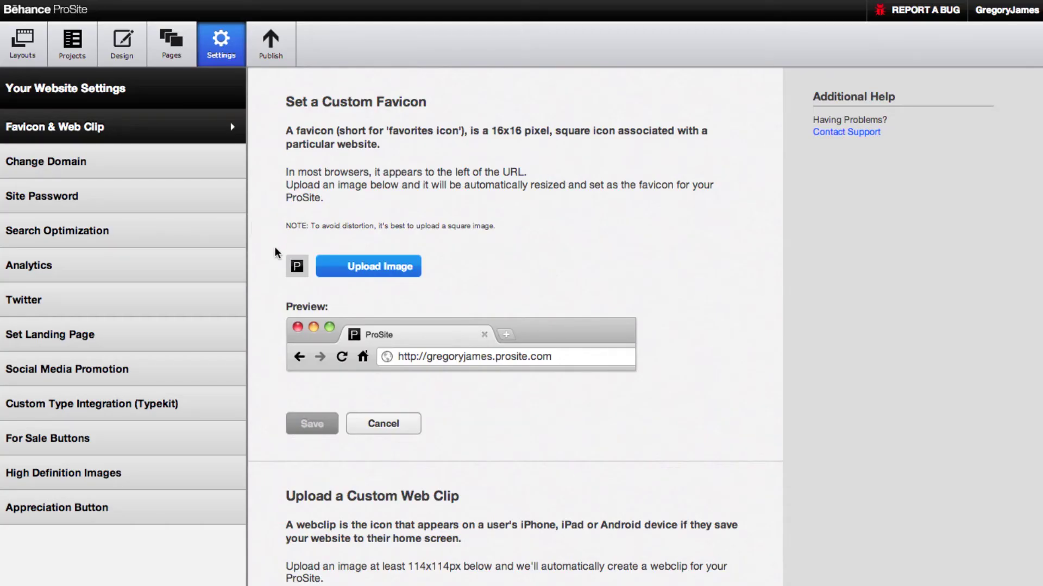
{"action": "left_click", "coordinate": [125, 171]}
{"action": "scroll", "coordinate": [514, 243], "scroll_direction": "down", "scroll_amount": 8}
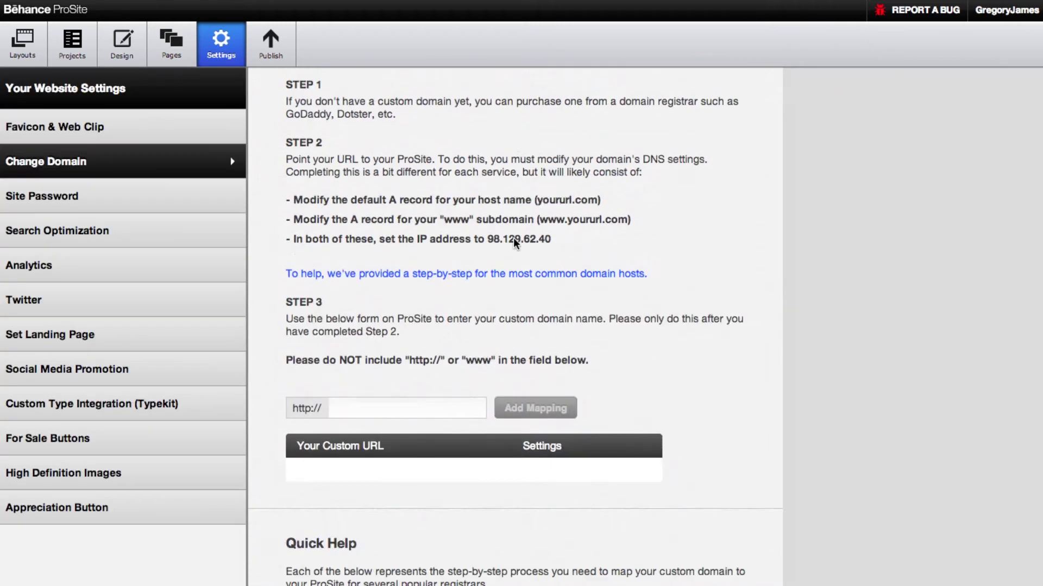
{"action": "scroll", "coordinate": [721, 224], "scroll_direction": "down", "scroll_amount": 2}
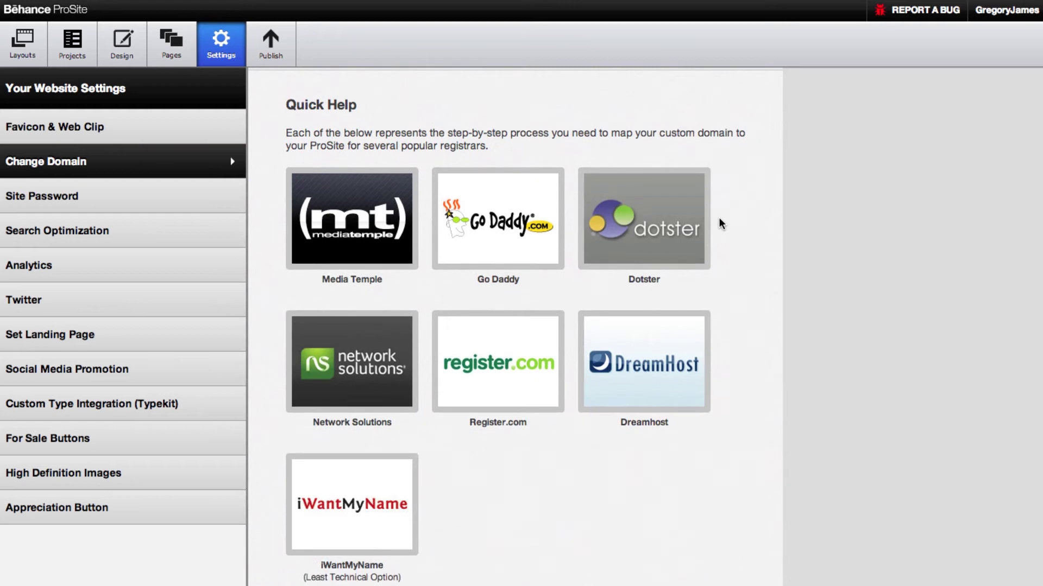
{"action": "scroll", "coordinate": [741, 226], "scroll_direction": "up", "scroll_amount": 8}
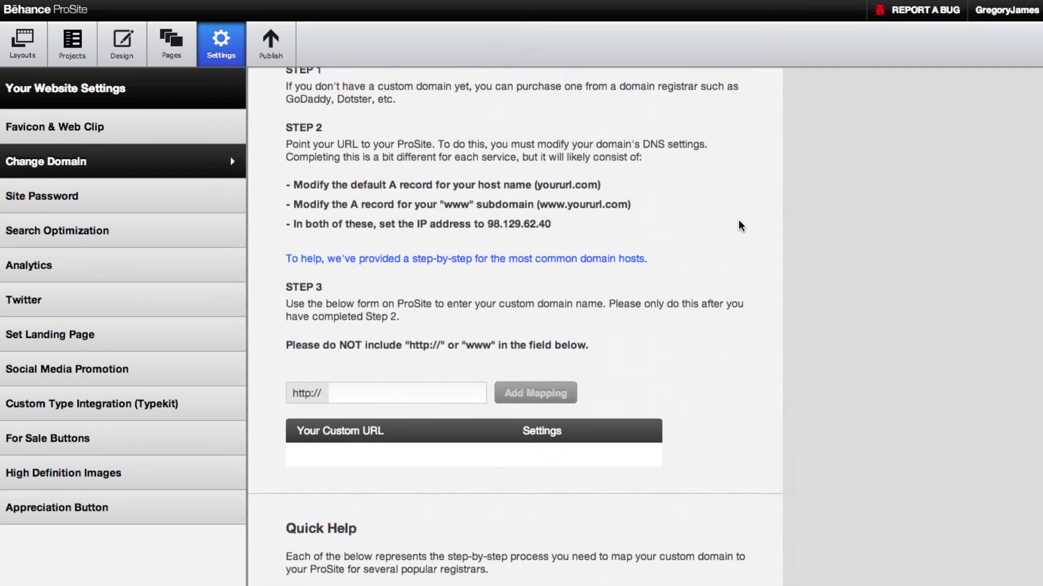
{"action": "left_click", "coordinate": [161, 446]}
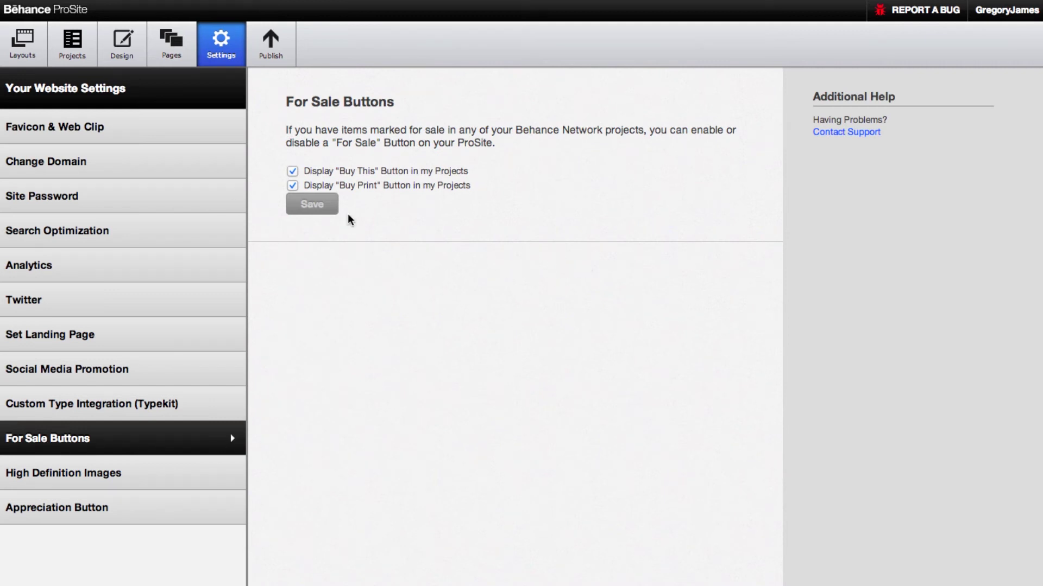
Preview the portfolio site, open the USHA Tournament - Day 1 (Match 2) project and enlarge its first photo
{"action": "left_click", "coordinate": [137, 48]}
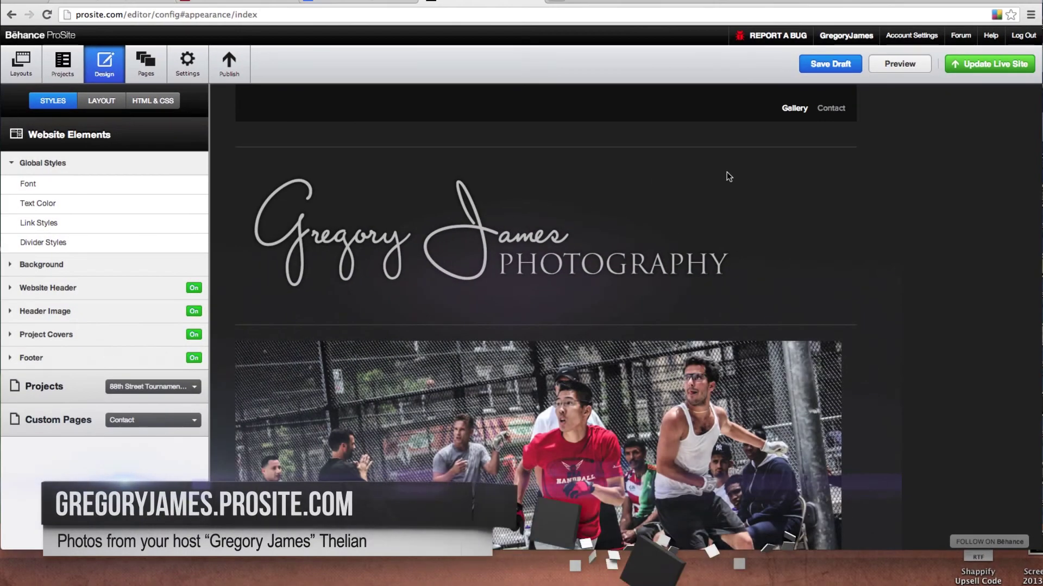
{"action": "left_click", "coordinate": [899, 63]}
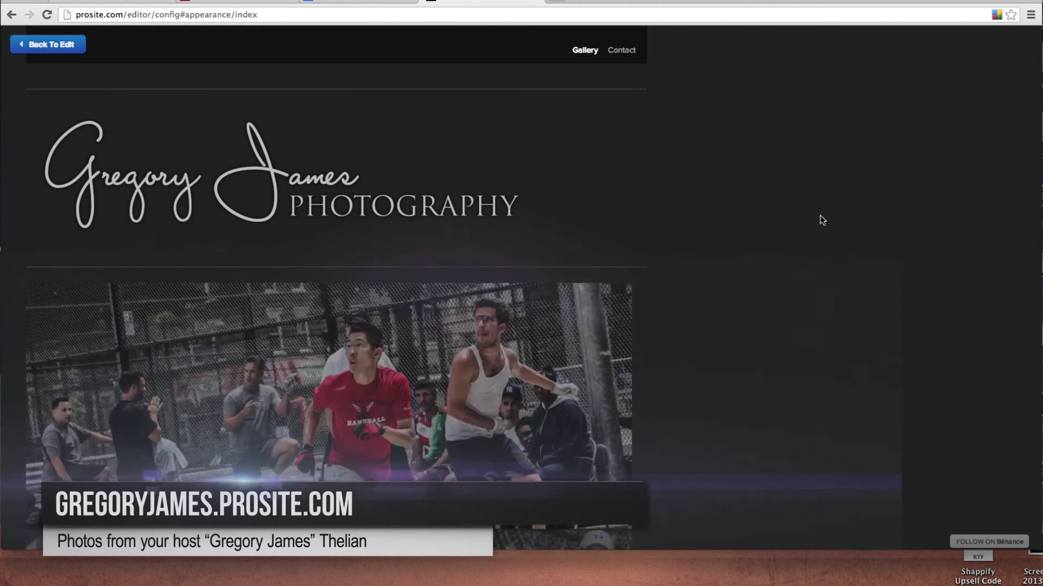
{"action": "scroll", "coordinate": [778, 201], "scroll_direction": "down", "scroll_amount": 5}
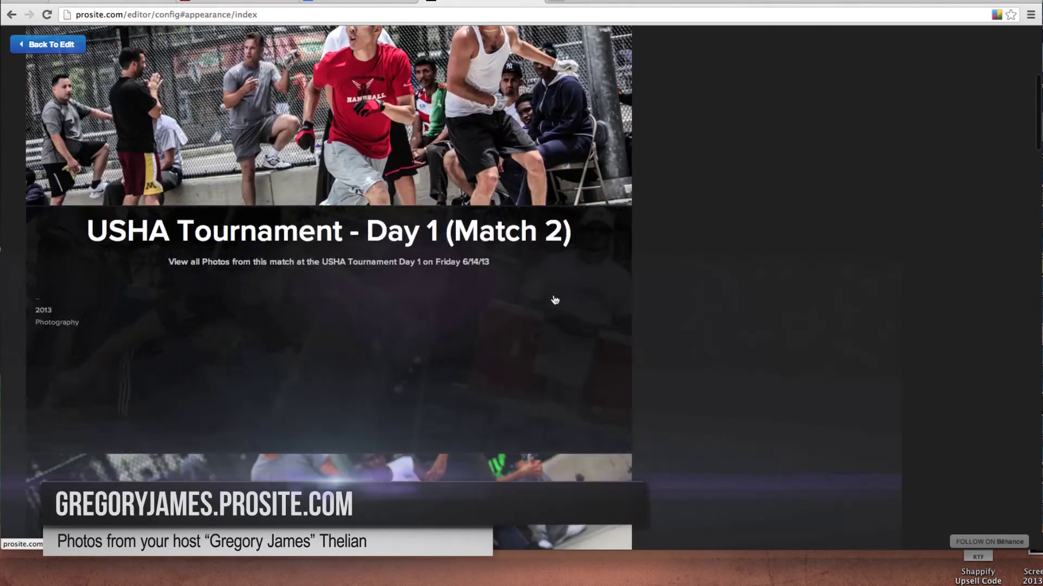
{"action": "left_click", "coordinate": [554, 301]}
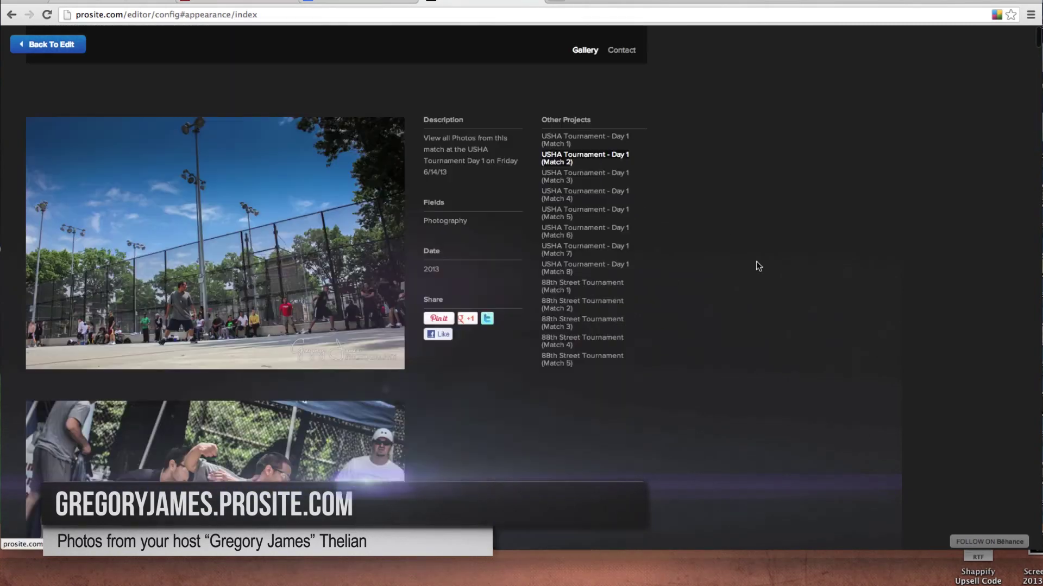
{"action": "left_click", "coordinate": [298, 294]}
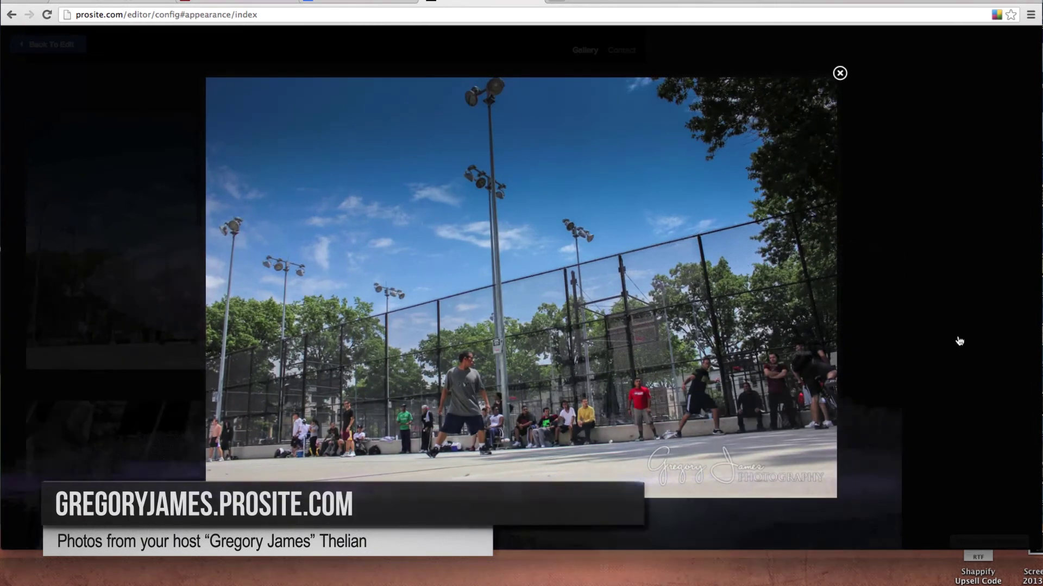